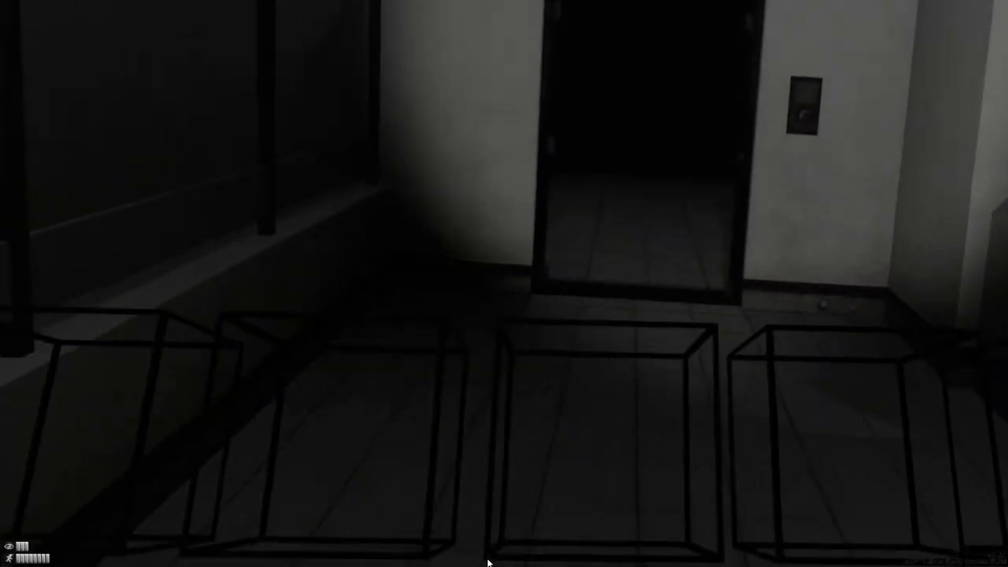
{"action": "key", "text": "w"}
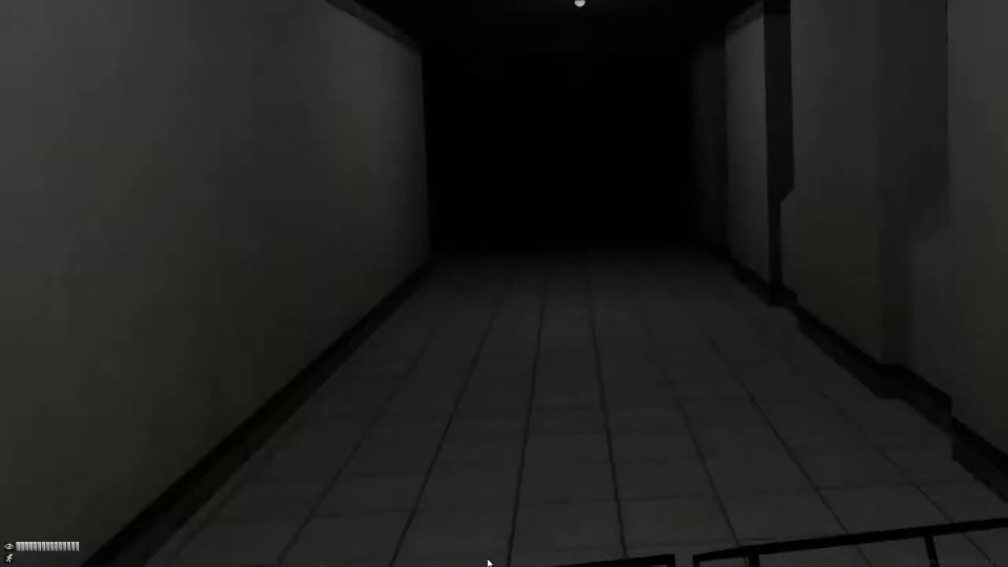
{"action": "key", "text": "w"}
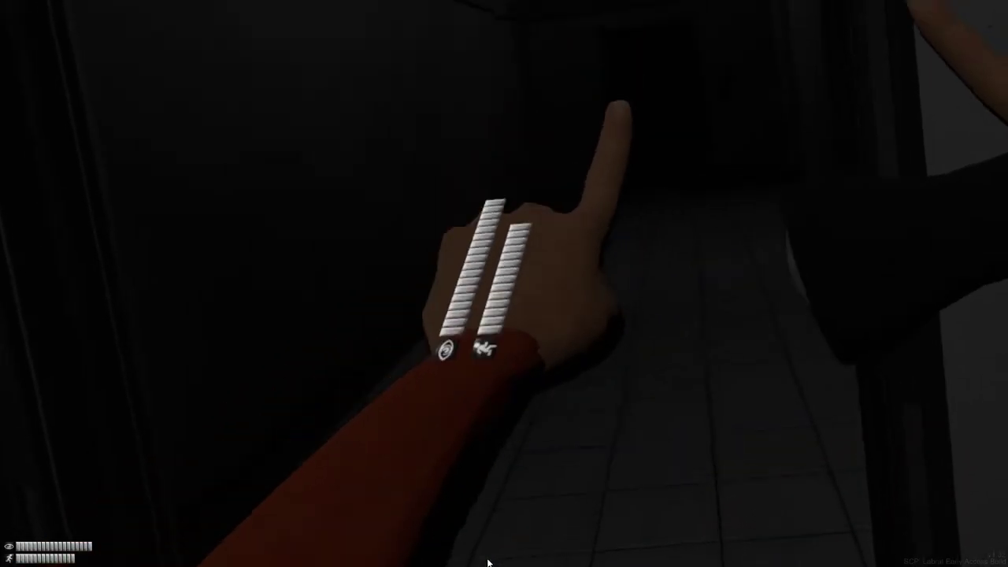
{"action": "key", "text": "w"}
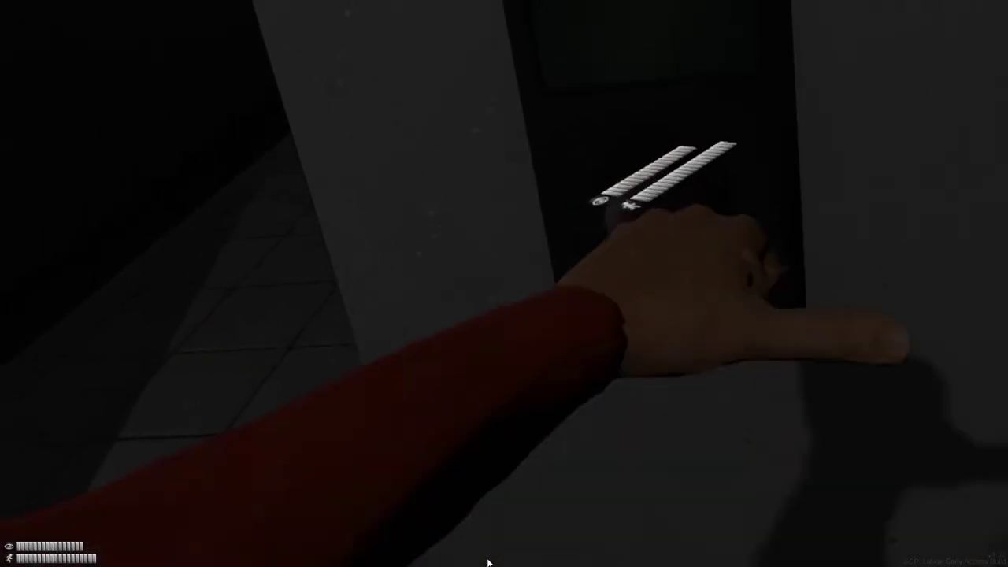
{"action": "left_click", "coordinate": [487, 561]}
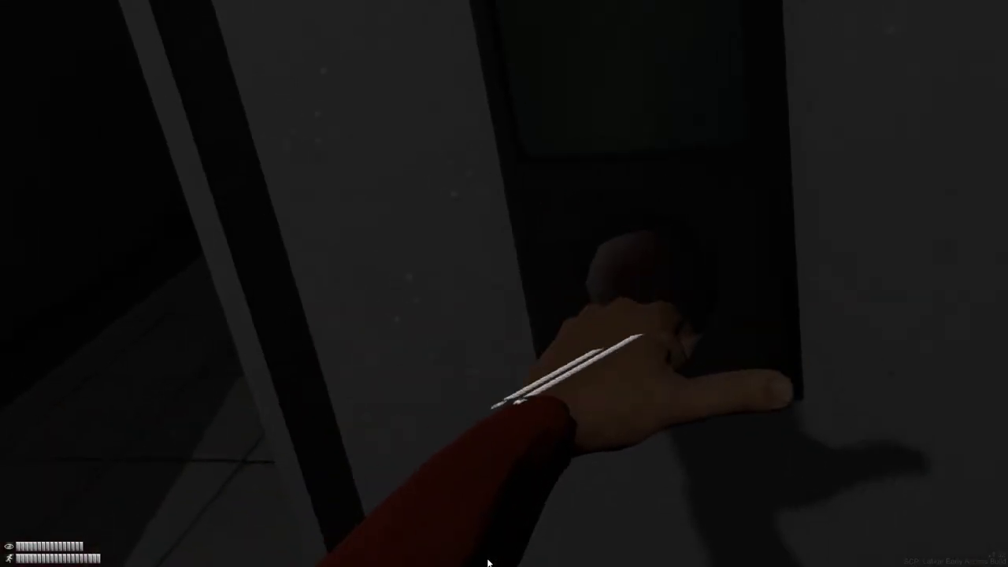
{"action": "key", "text": "w"}
{"action": "key", "text": "w"}
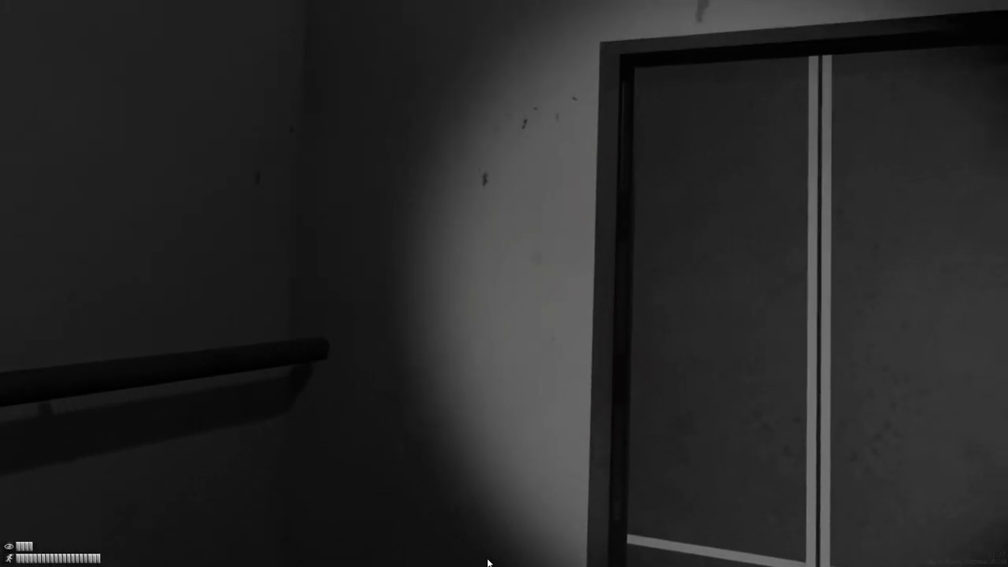
{"action": "key", "text": "w"}
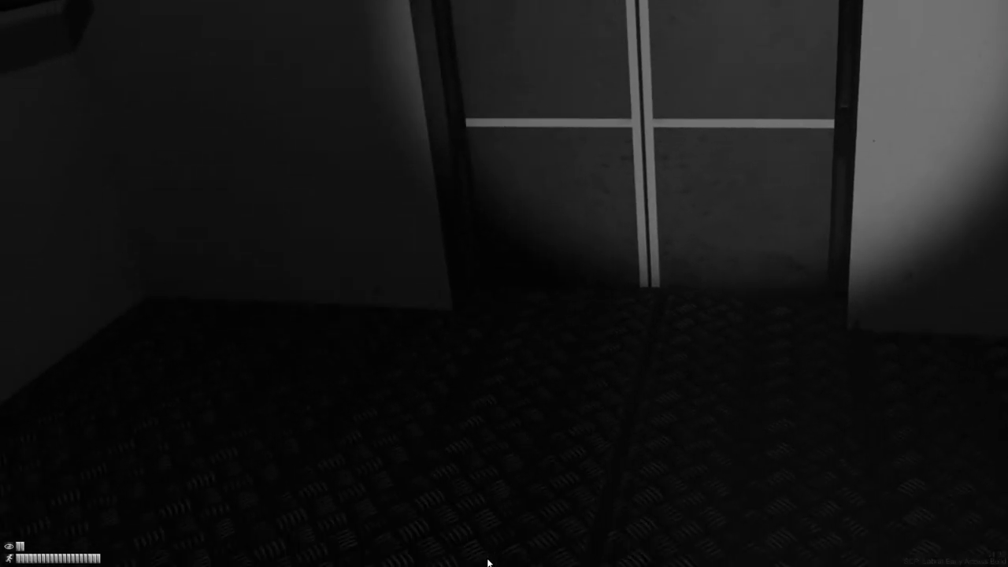
{"action": "key", "text": "w"}
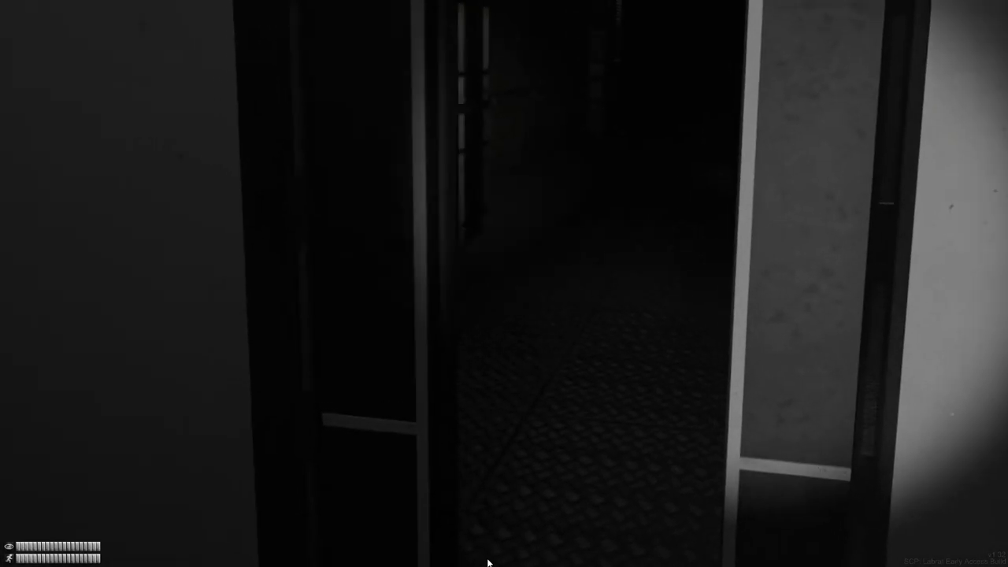
{"action": "key", "text": "w"}
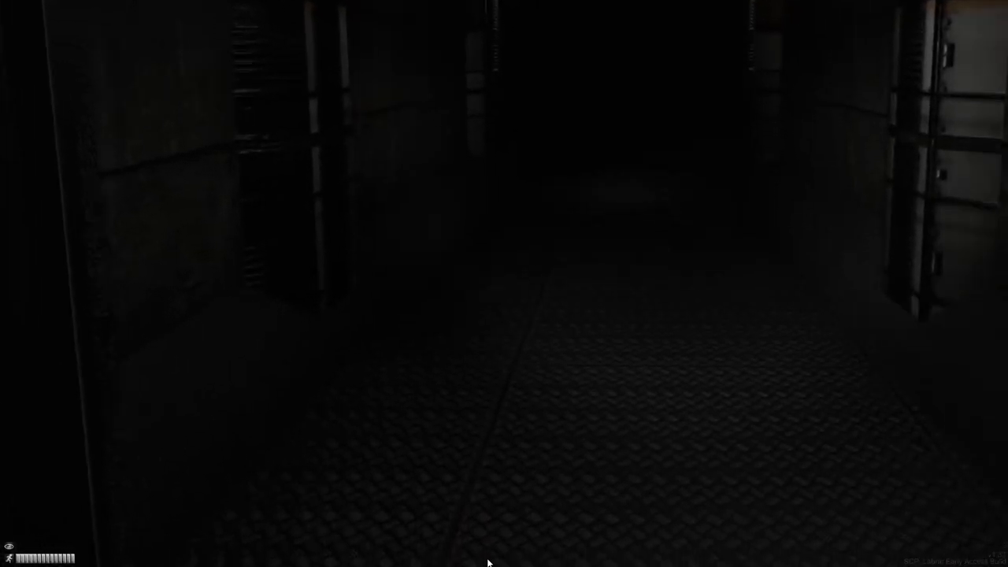
{"action": "key", "text": "w"}
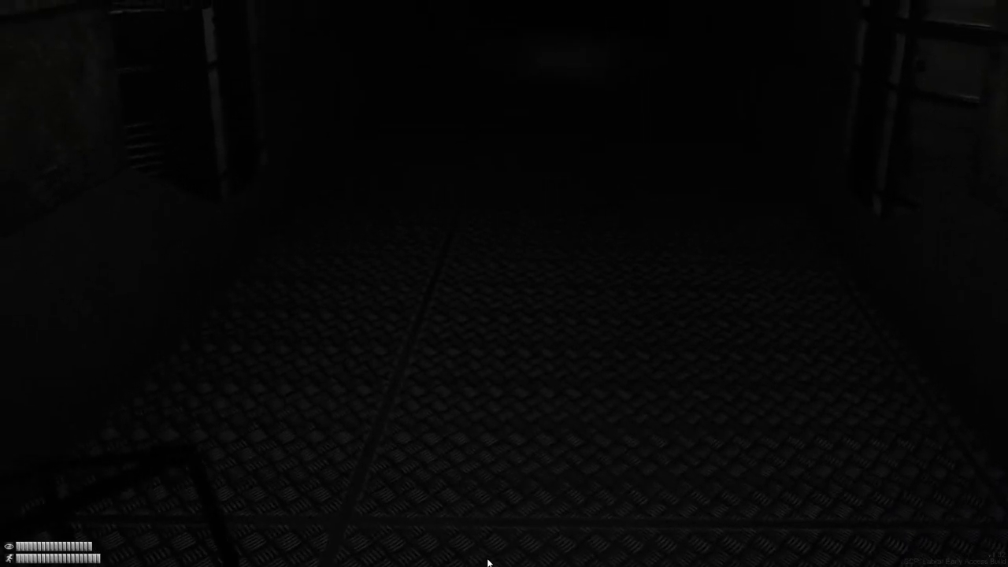
{"action": "key", "text": "w"}
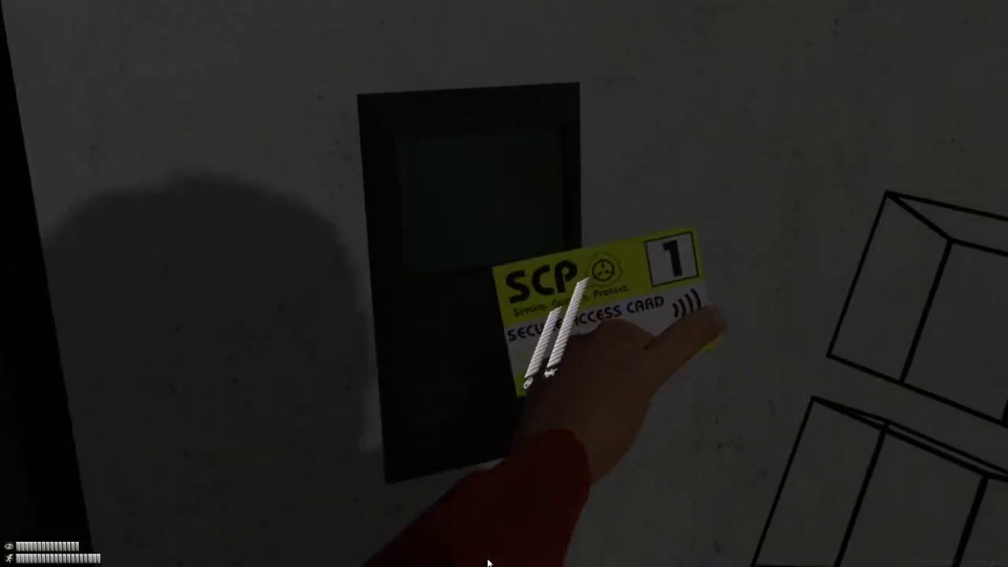
{"action": "left_click", "coordinate": [488, 561]}
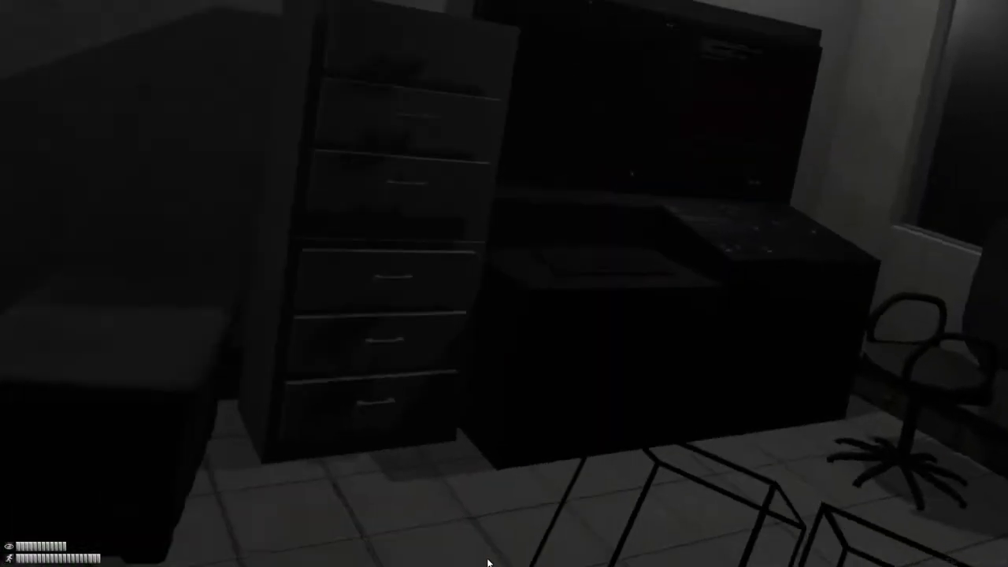
{"action": "key", "text": "Escape"}
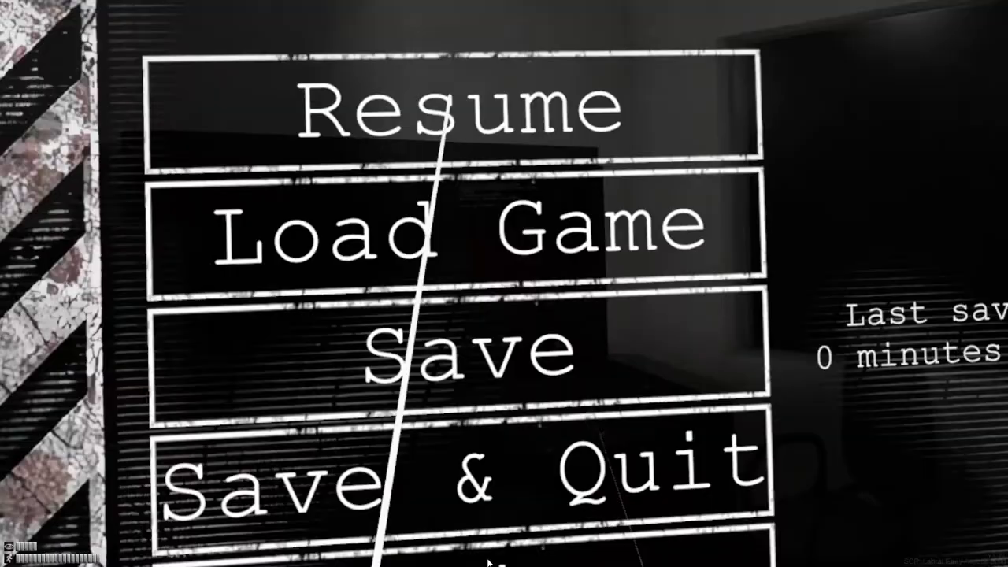
{"action": "key", "text": "Escape"}
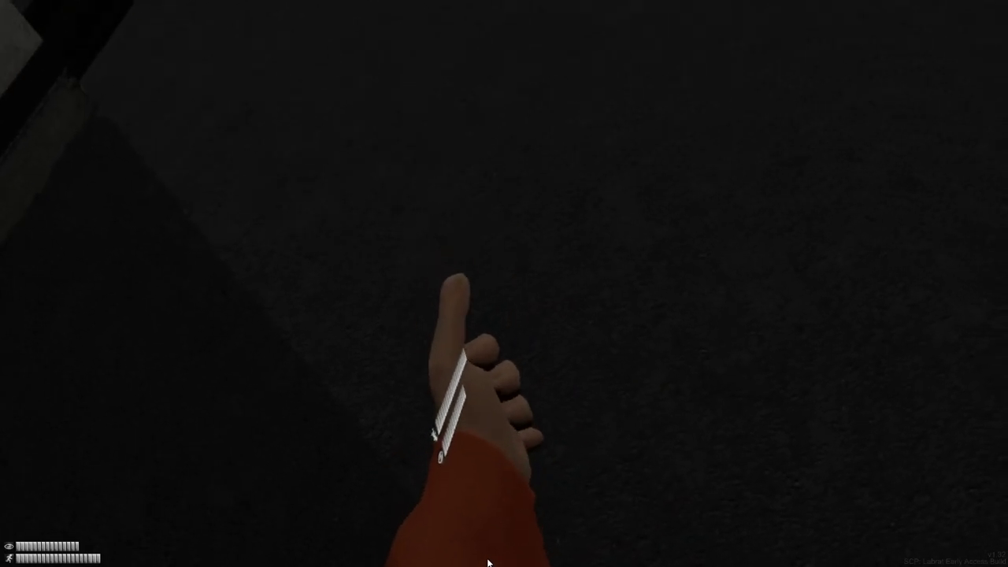
{"action": "key", "text": "Escape"}
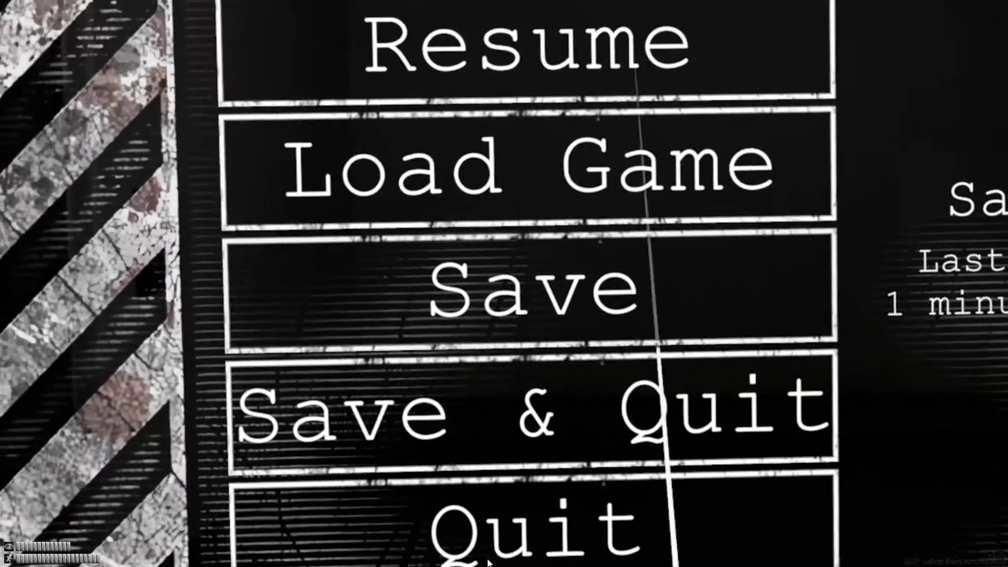
{"action": "key", "text": "Escape"}
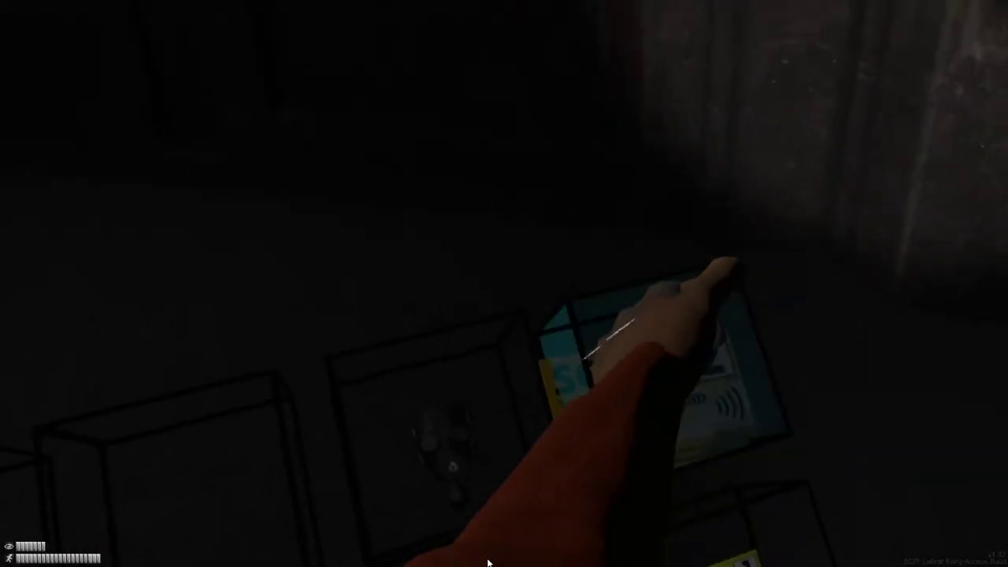